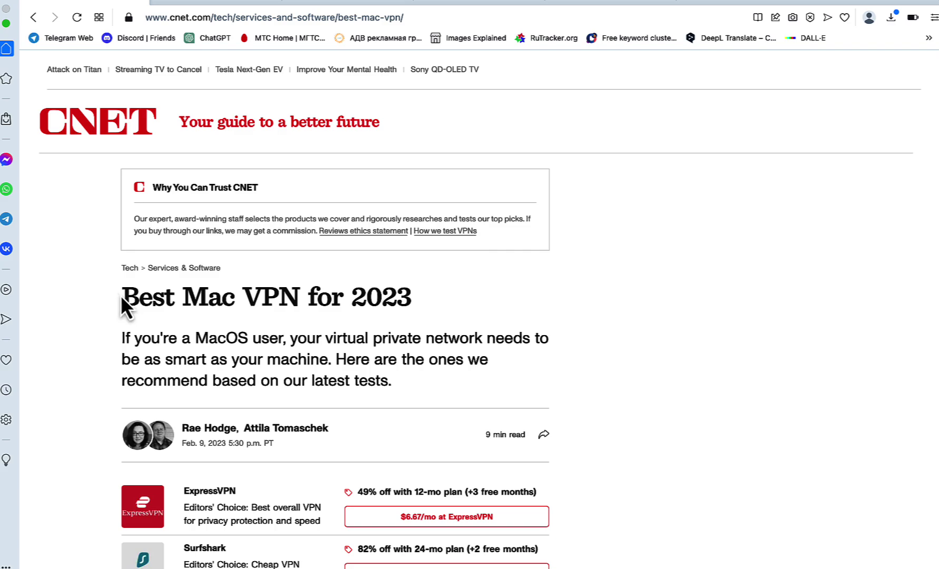
Copy the CNET 'Best Mac VPN for 2023' article from the headline through 'What's the best Mac VPN right now?'
drag(120, 296, 504, 477)
key(super+c)
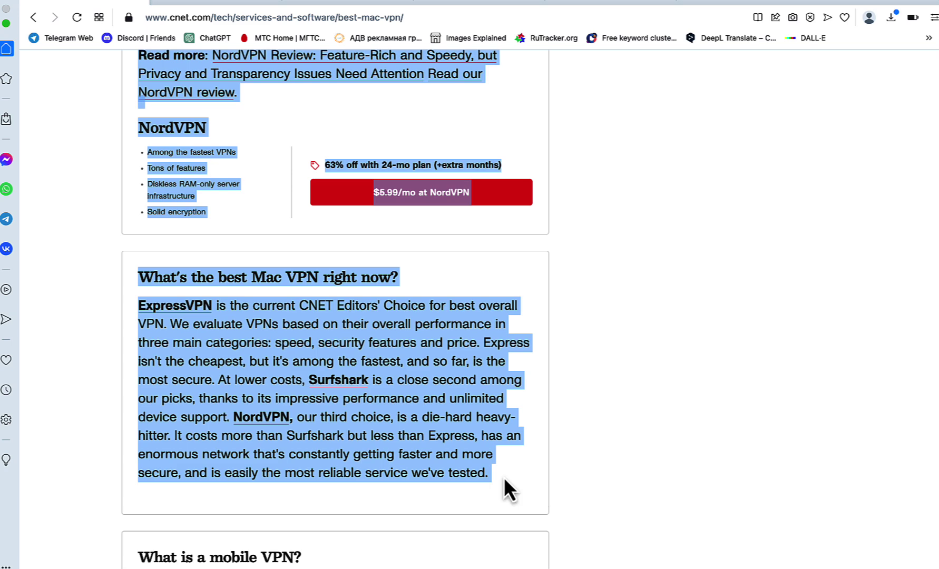
click(305, 3)
Paste the article into the WordsAtScale counter and confirm its 1983-word count
click(281, 284)
key(super+v)
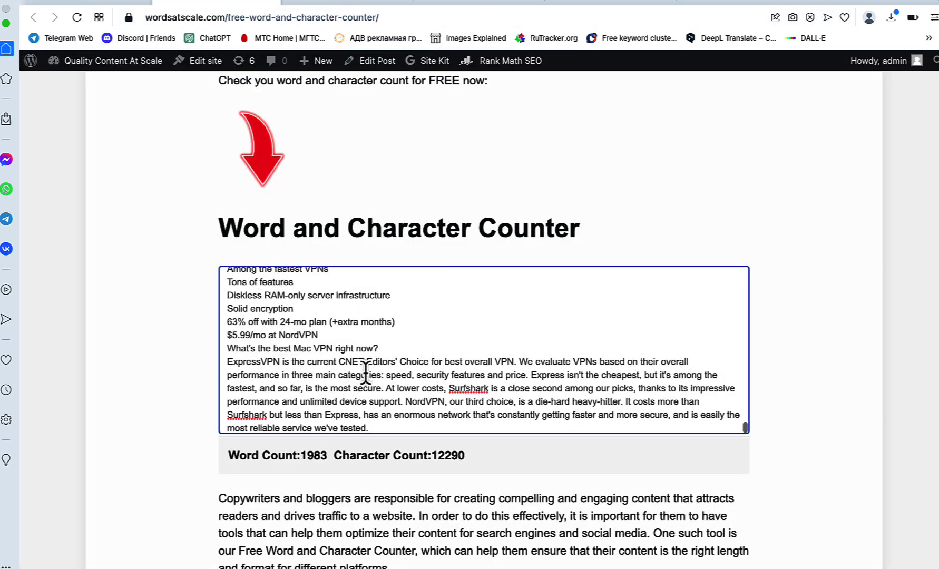
drag(328, 454, 300, 455)
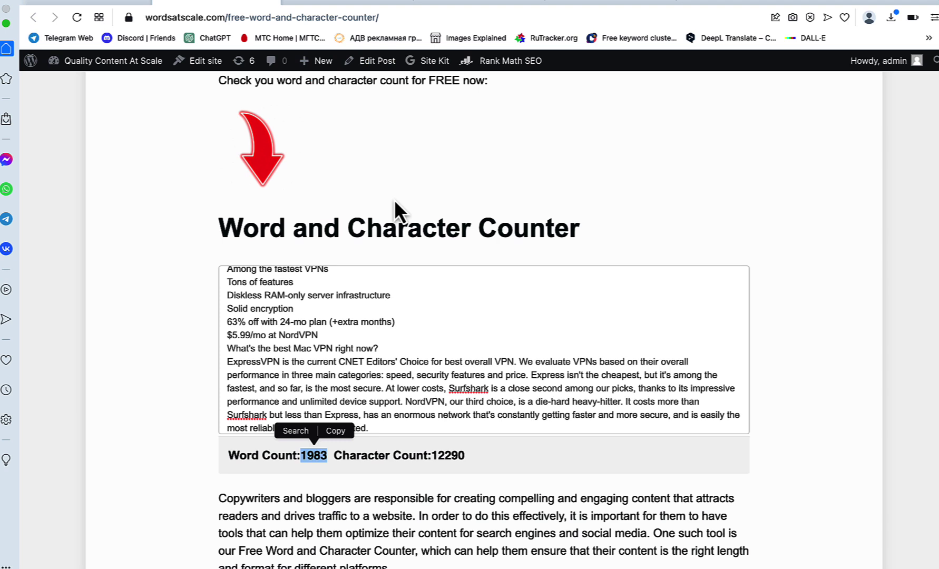
click(332, 6)
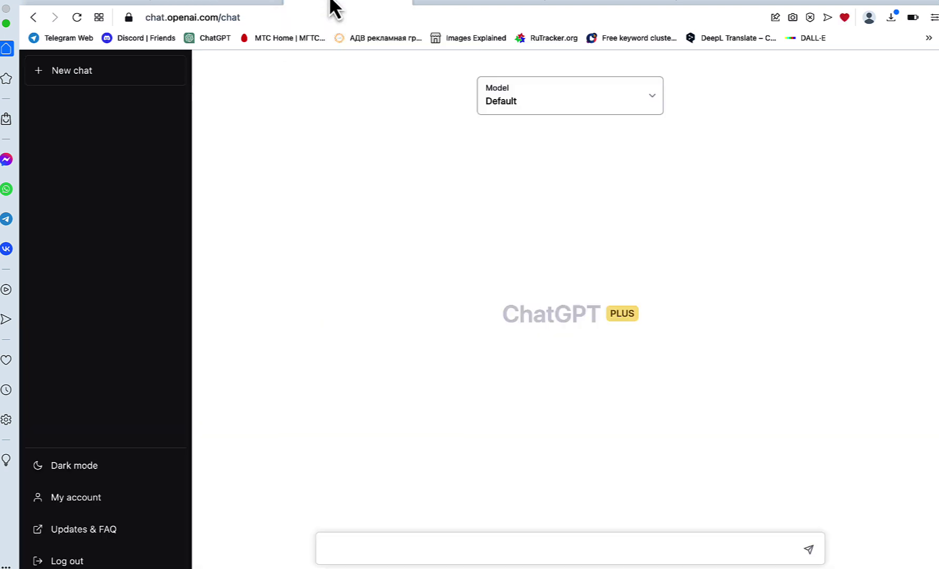
Ask ChatGPT for a very detailed, factual outline based on the pasted Mac VPN article
click(365, 552)
text(generate a very detaile)
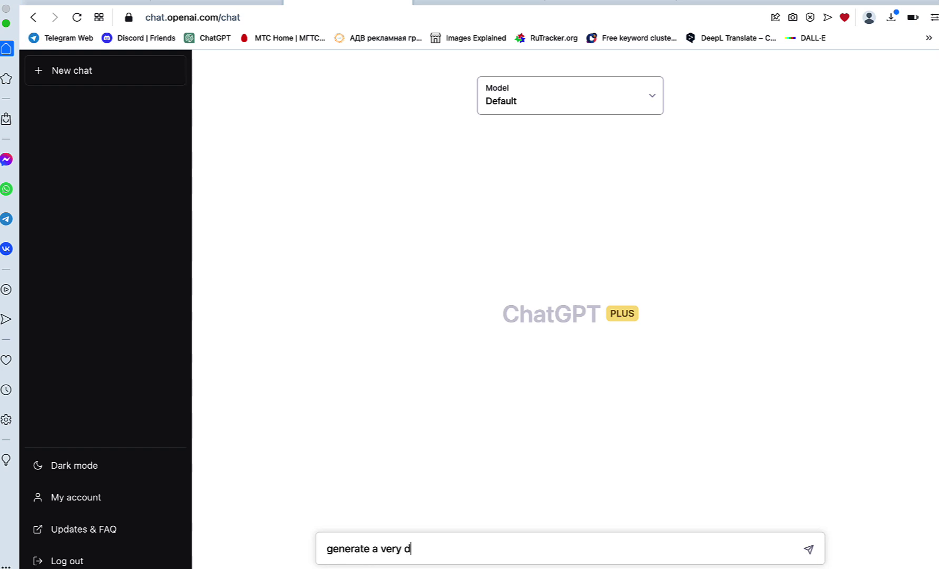
text(d outline)
text( with fac)
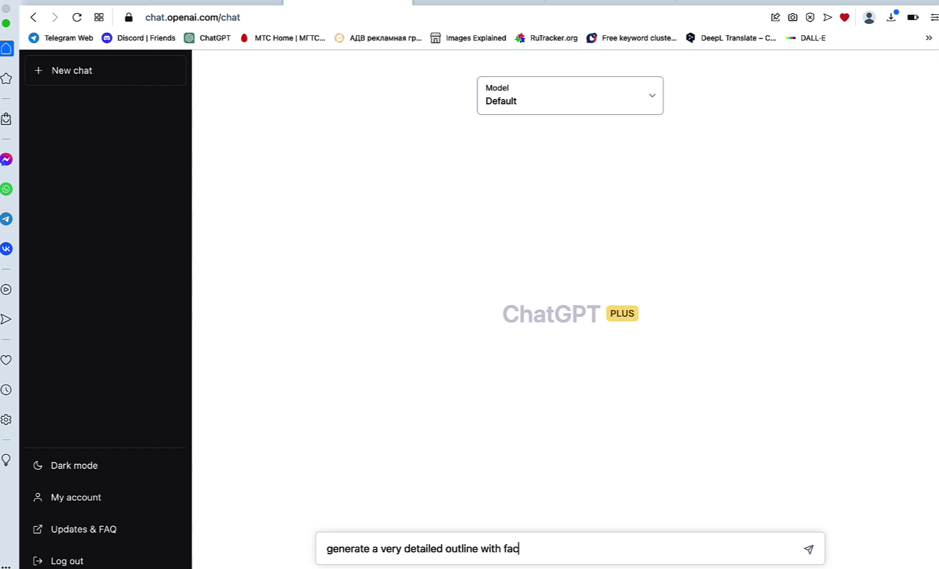
text(tual inform)
text(ation in)
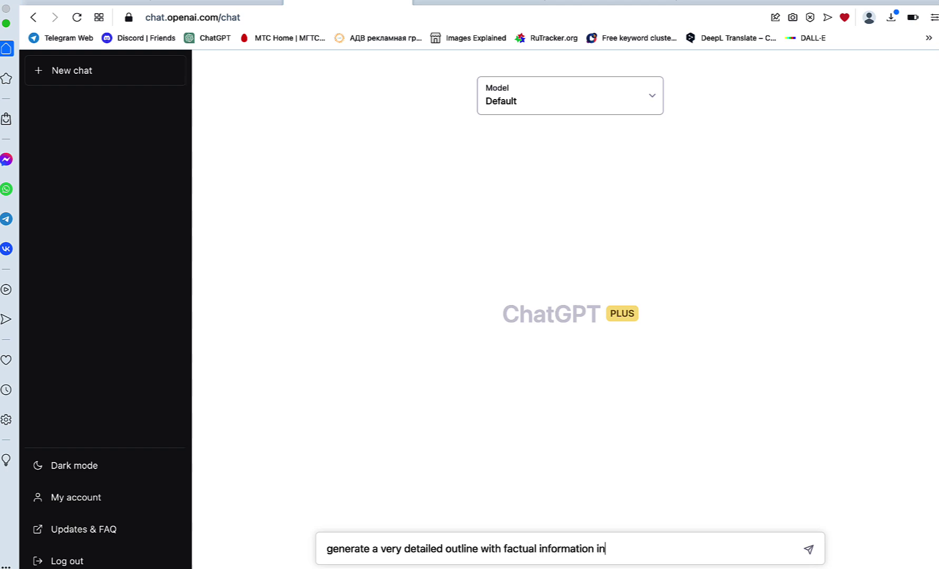
text(cluded bas)
text(ed on the )
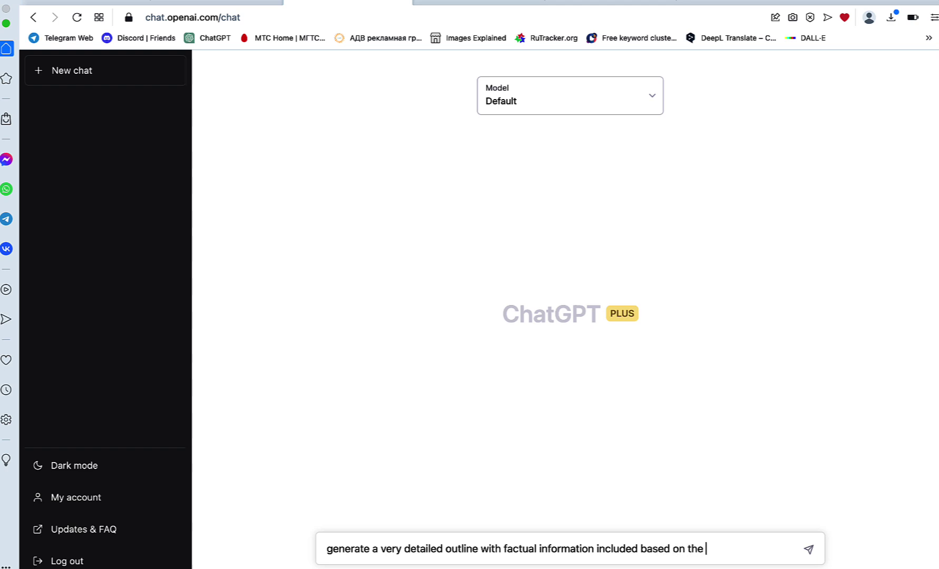
text(below text)
text(:)
key(super+v)
key(Return)
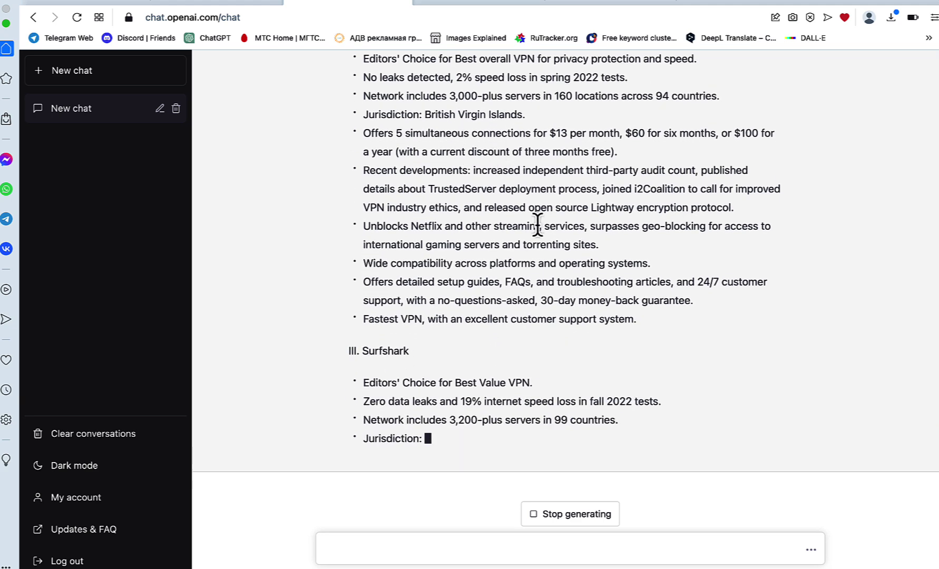
Scroll through the finished outline, from Introduction through NordVPN to the Conclusion
scroll(537, 224, up, 4)
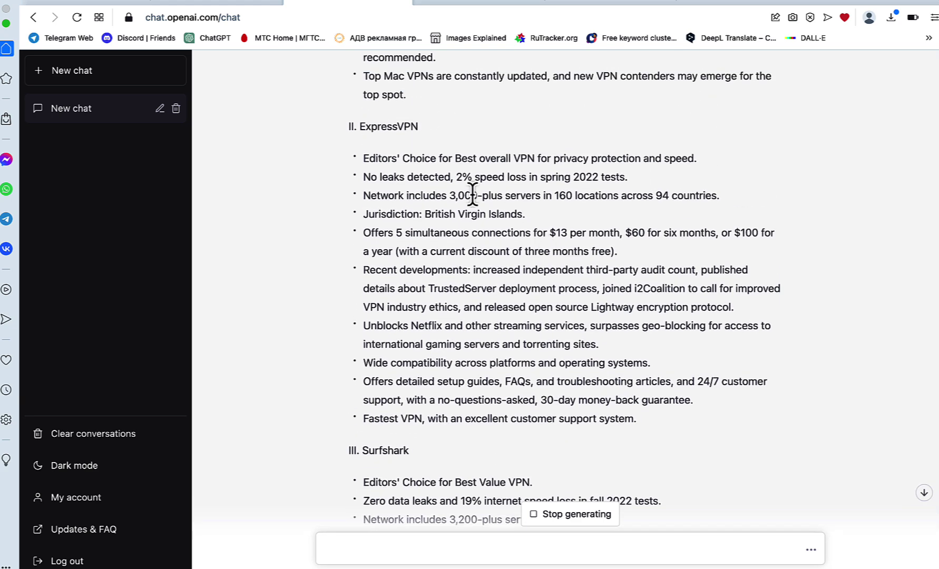
scroll(579, 350, down, 6)
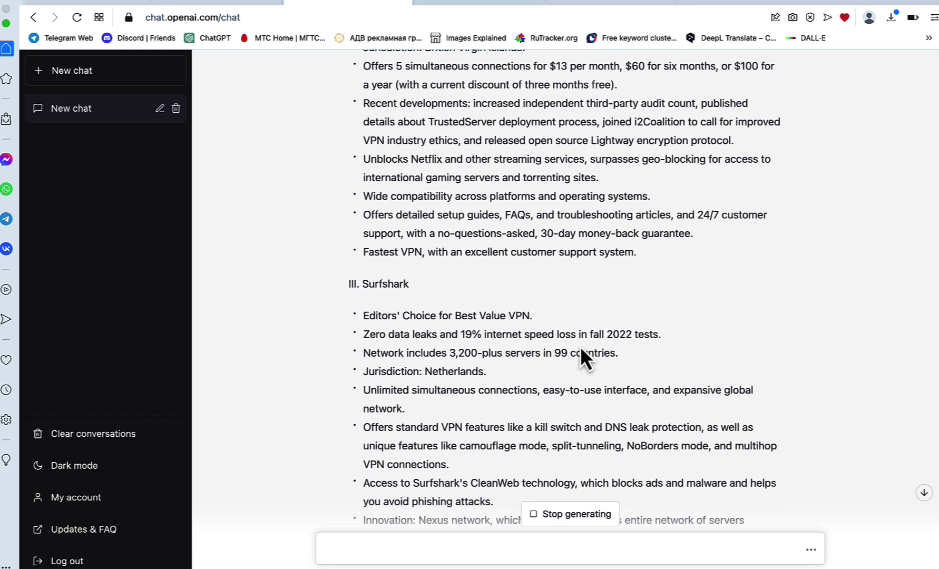
scroll(581, 348, down, 6)
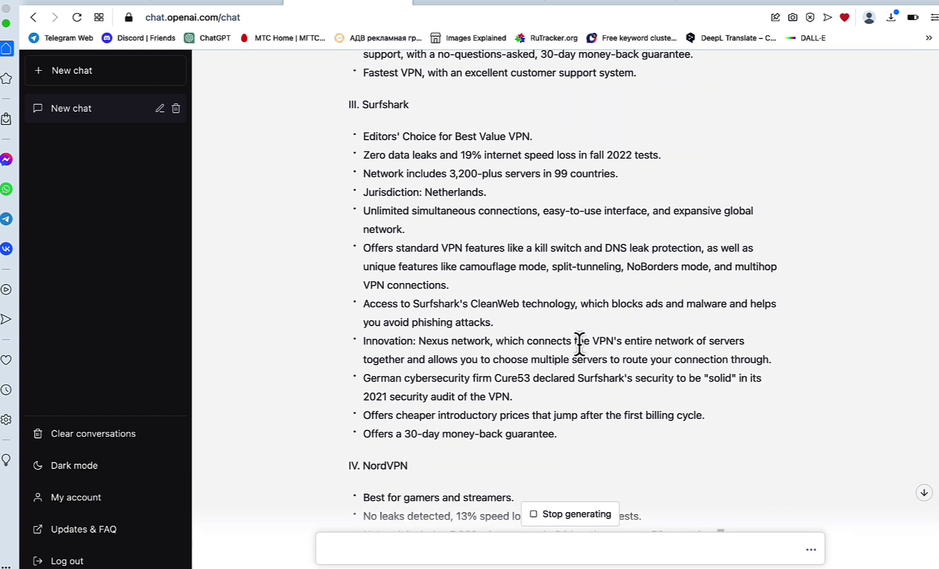
scroll(580, 344, down, 3)
scroll(580, 344, down, 6)
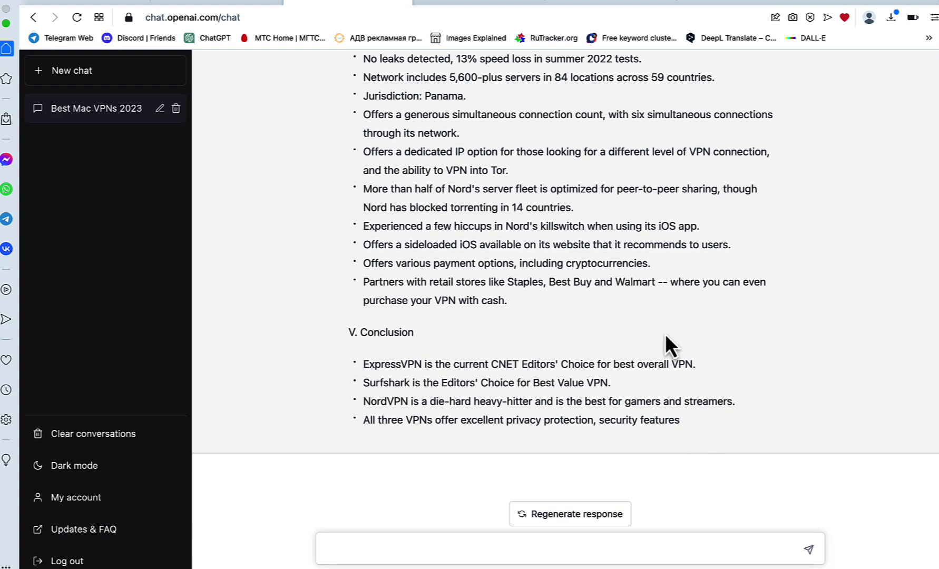
scroll(629, 322, up, 10)
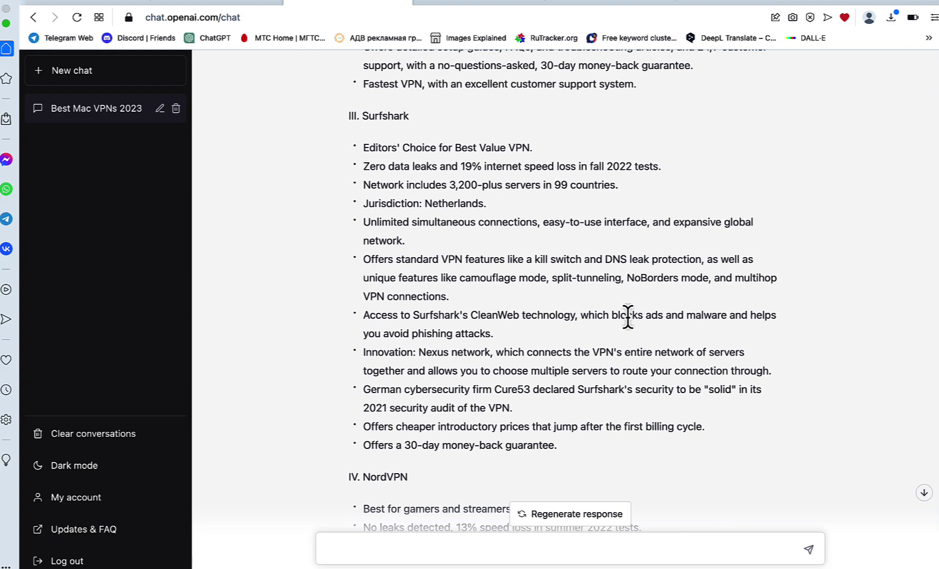
scroll(628, 317, up, 10)
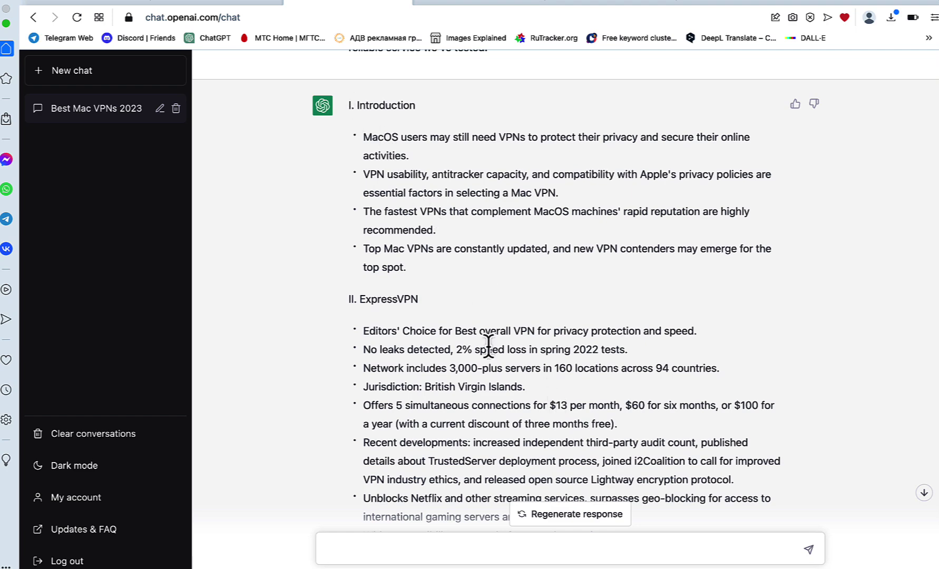
Send the pasted outline headed by 'generate a 1000 word video script based on the below outline:'
scroll(503, 371, down, 15)
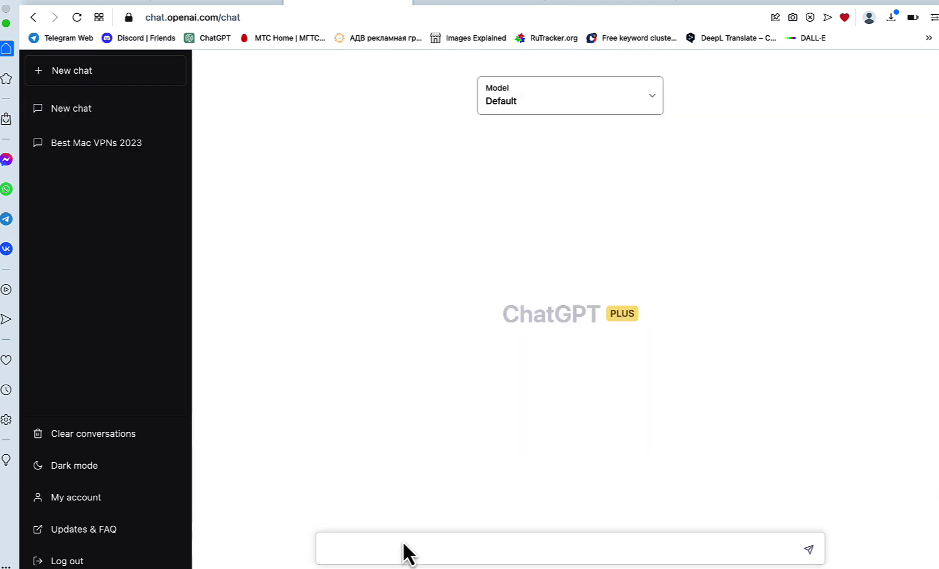
click(351, 552)
key(super+v)
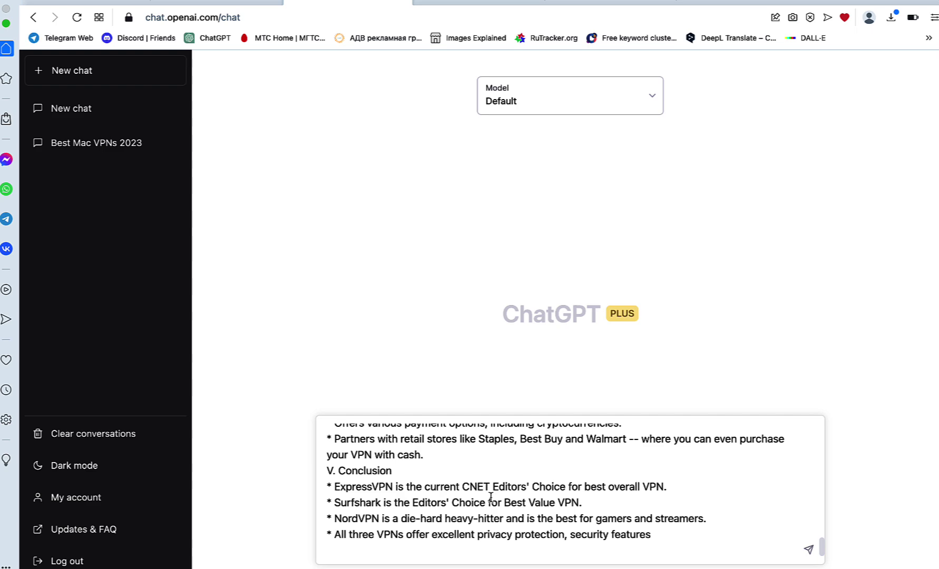
scroll(491, 496, up, 15)
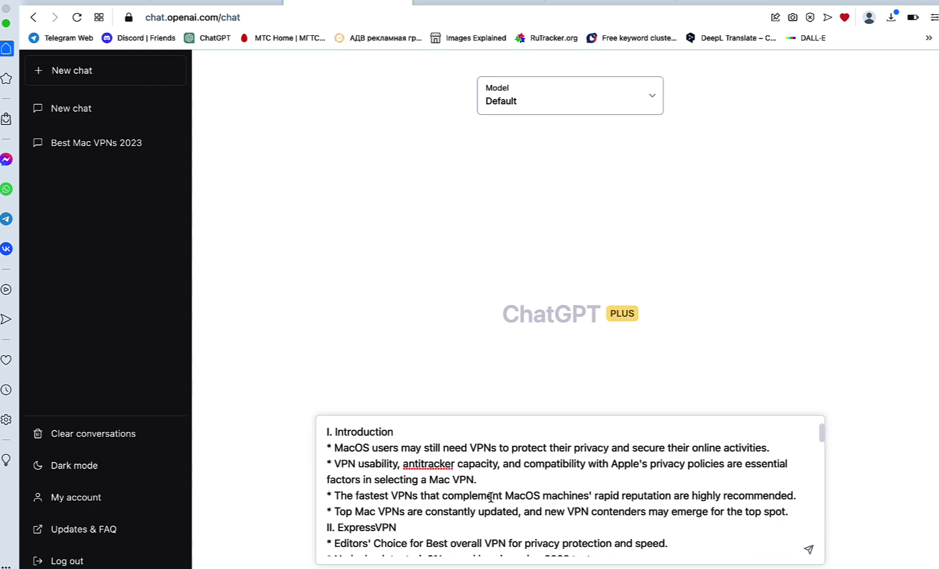
click(326, 433)
text(gener)
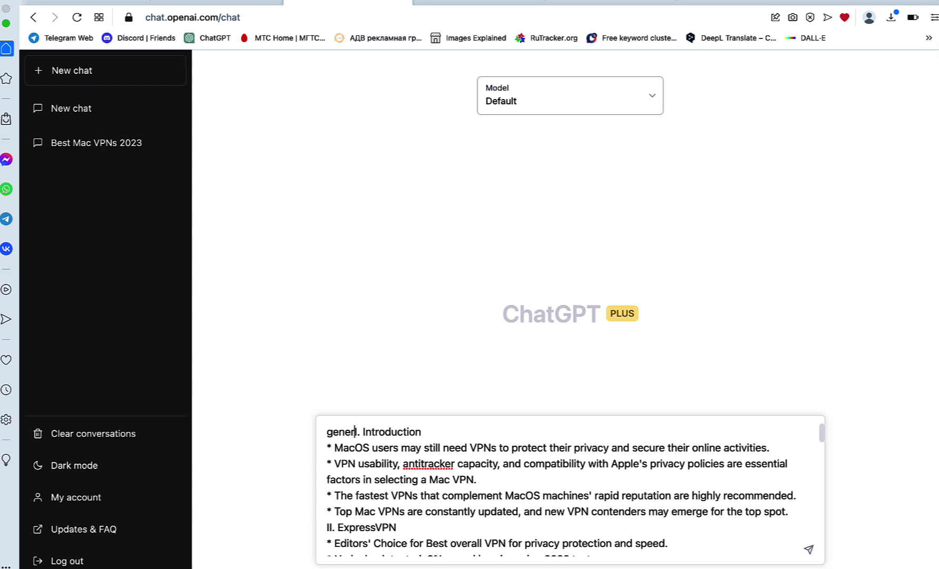
text(ate a 1)
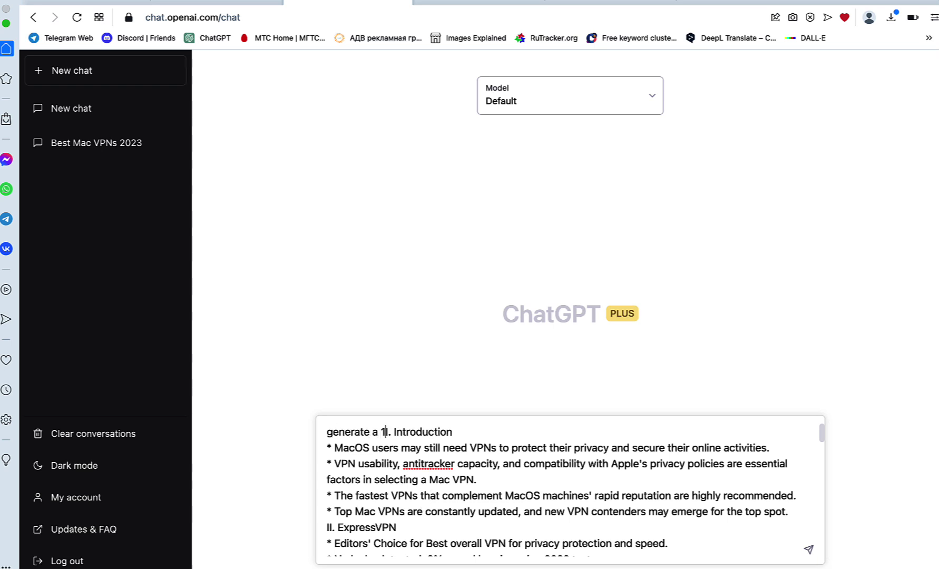
text(000 word )
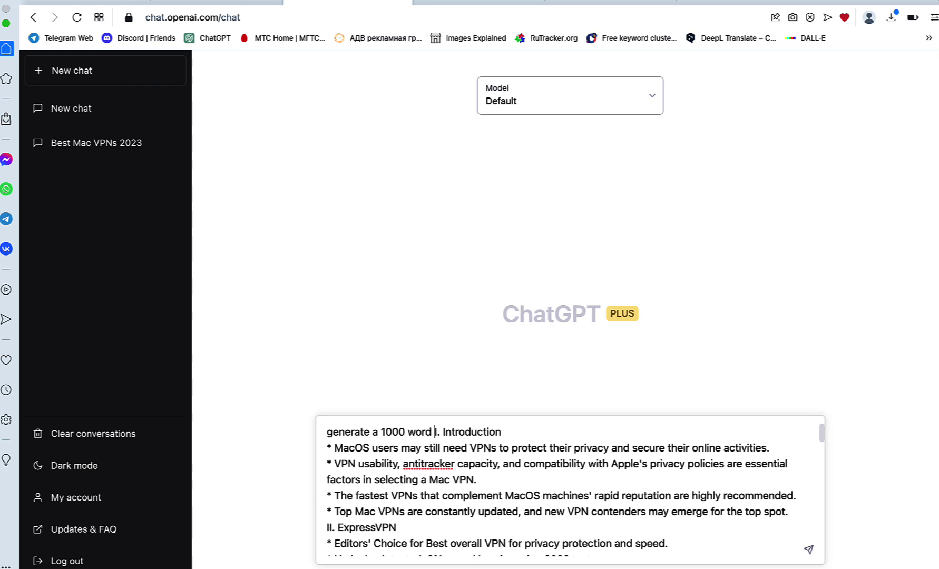
text(video scr)
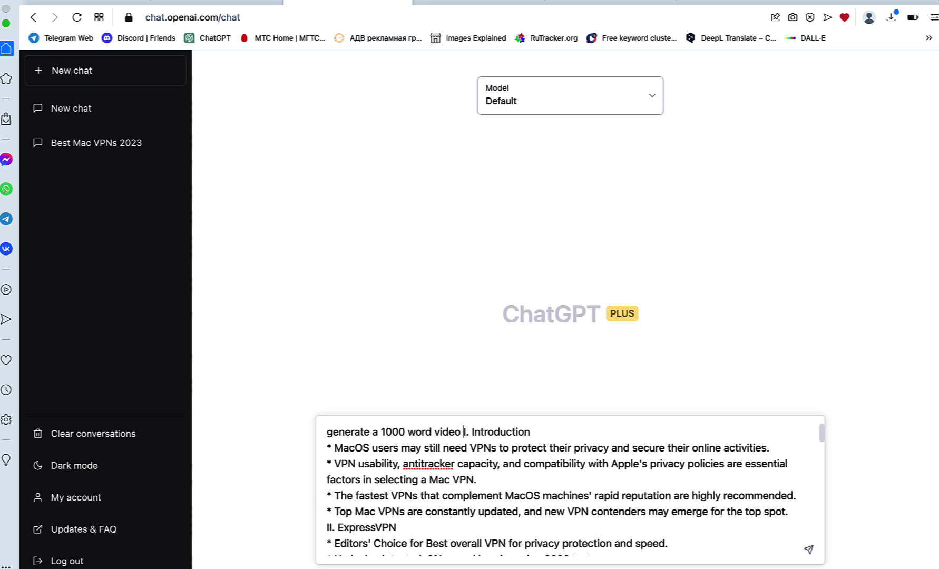
text(ipt base)
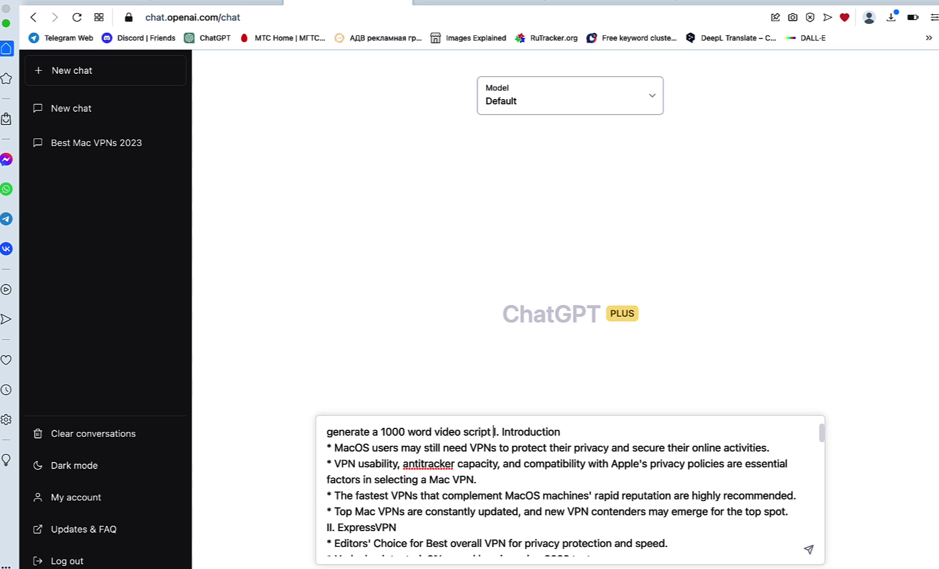
text(d on the belo)
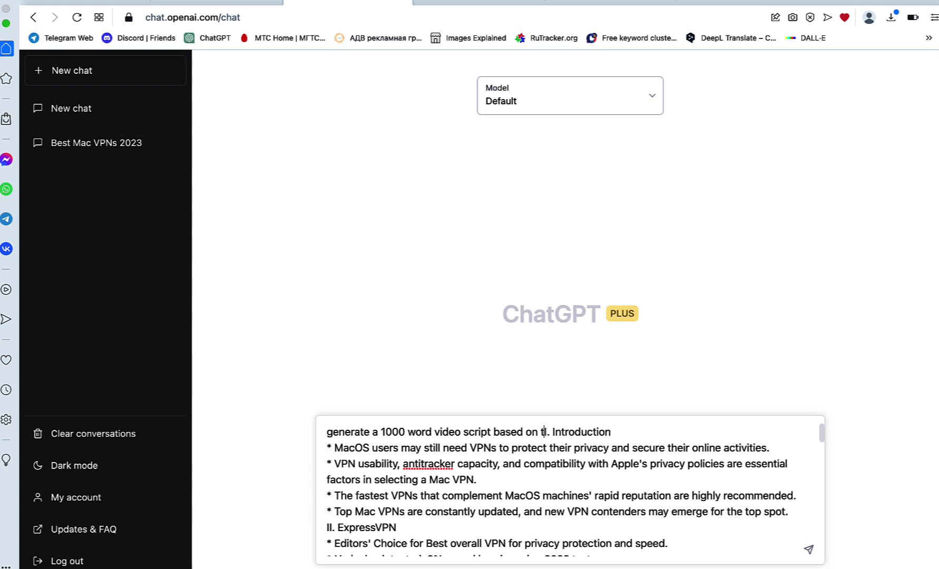
text(w outlin)
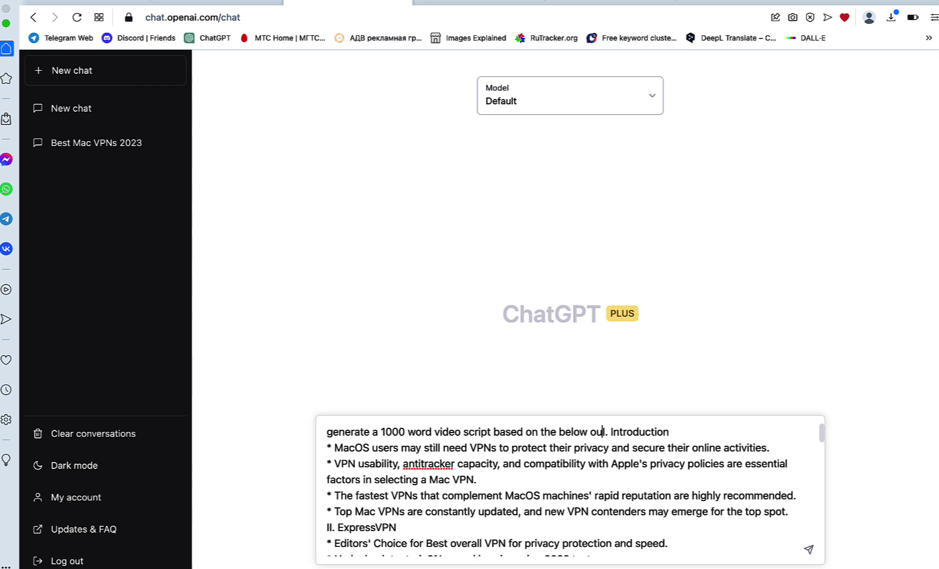
text(e:)
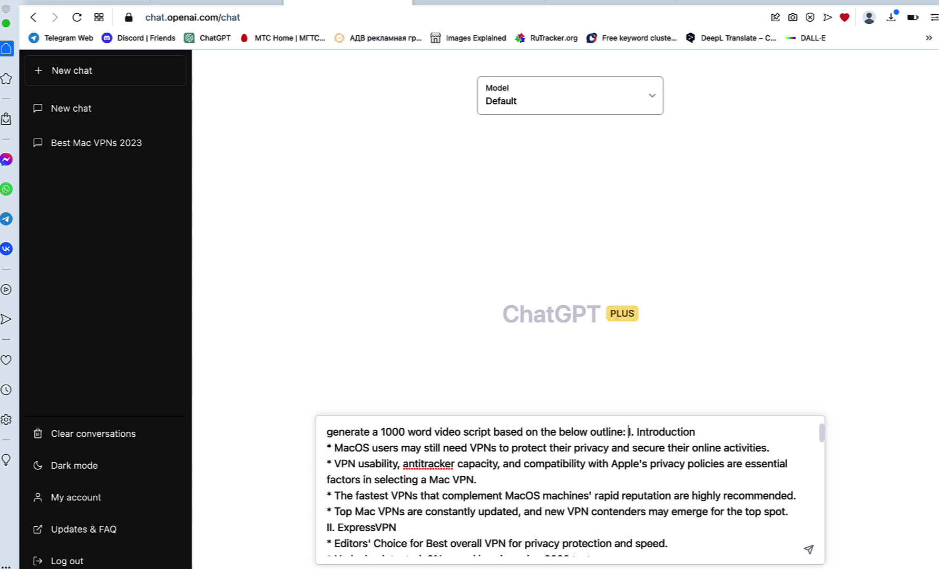
key(Return)
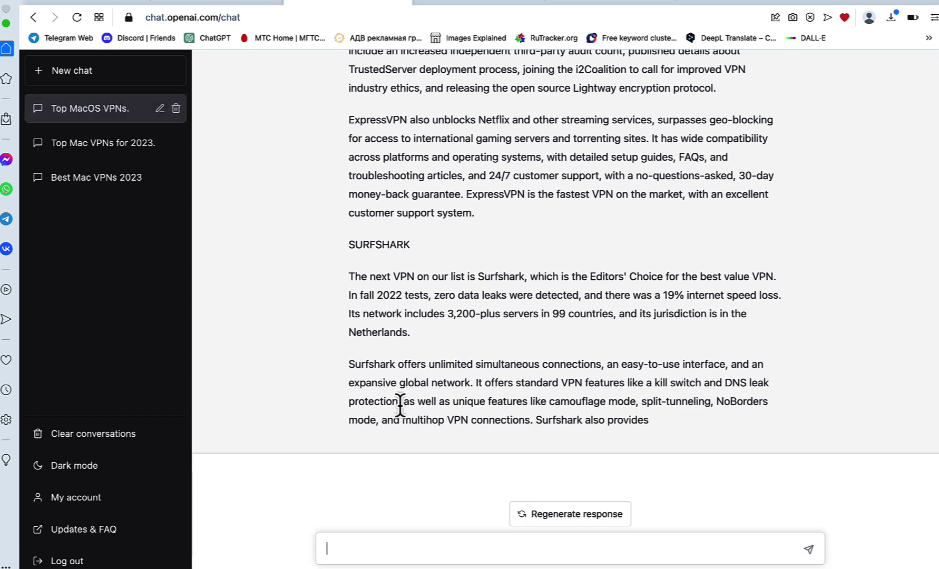
Locate the script's cut-off point at 'Surfshark also provides' and begin a follow-up message
drag(649, 422, 535, 425)
click(719, 434)
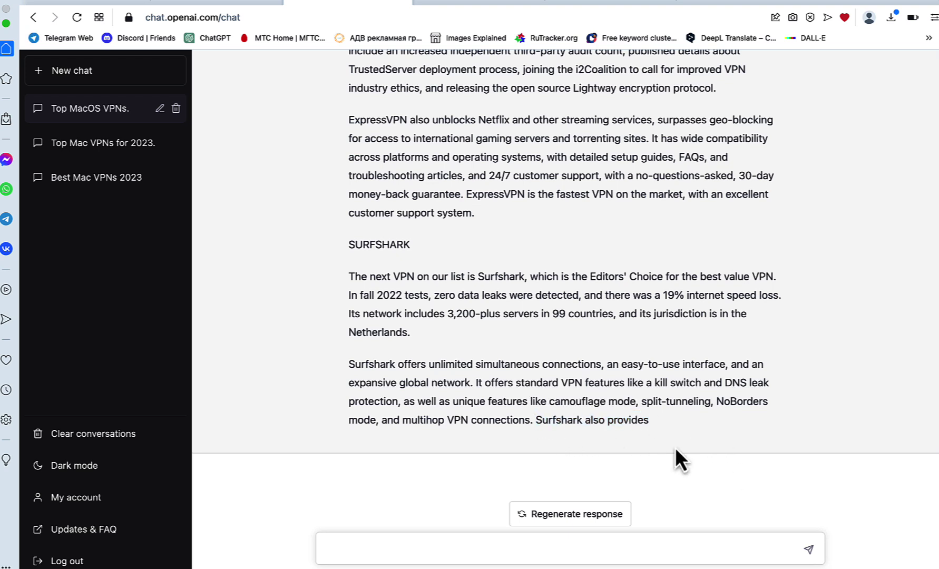
click(366, 550)
Send 'continue from "Surfshark also provides..' so ChatGPT finishes the script with NordVPN and conclusion
text(conttinue from)
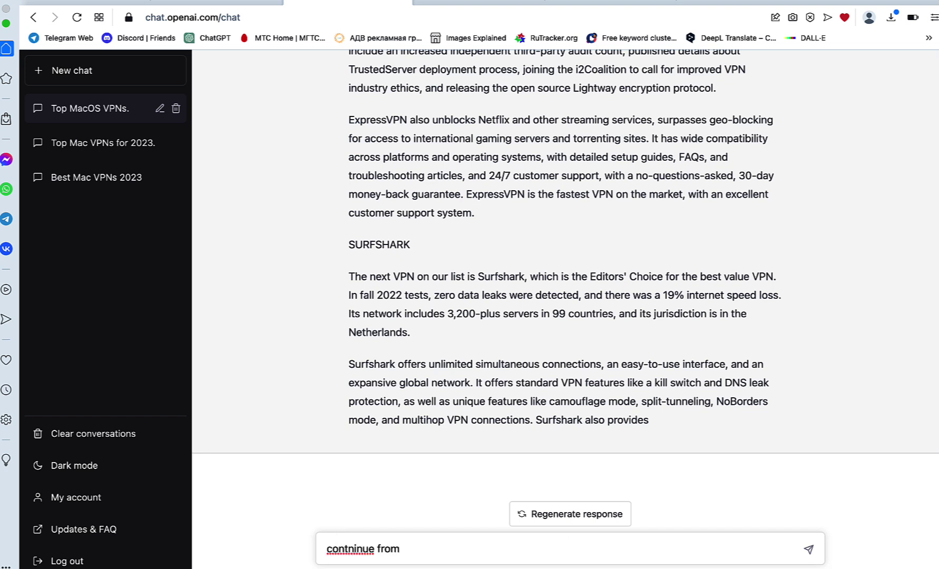
drag(649, 420, 536, 422)
key(super+c)
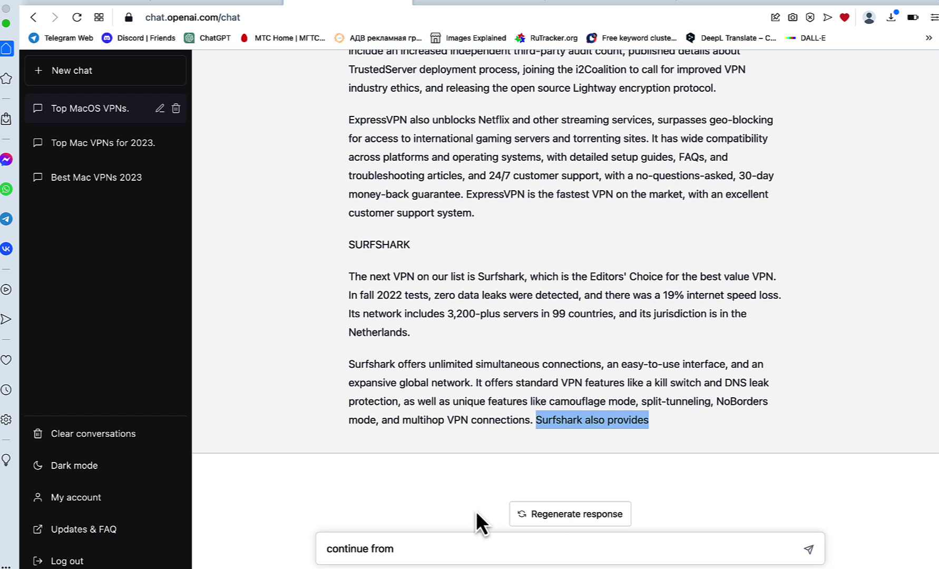
click(438, 550)
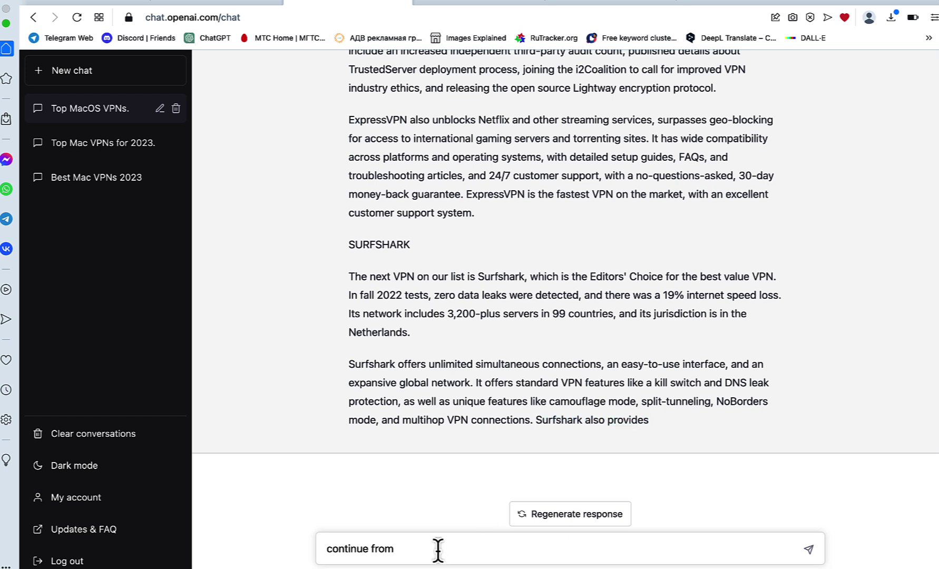
text(")
key(super+v)
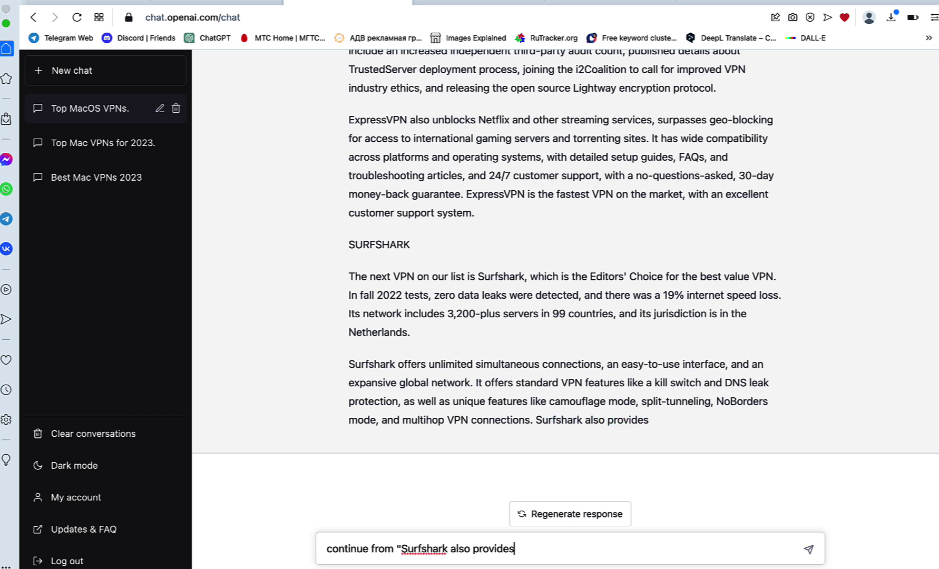
text(..)
key(Return)
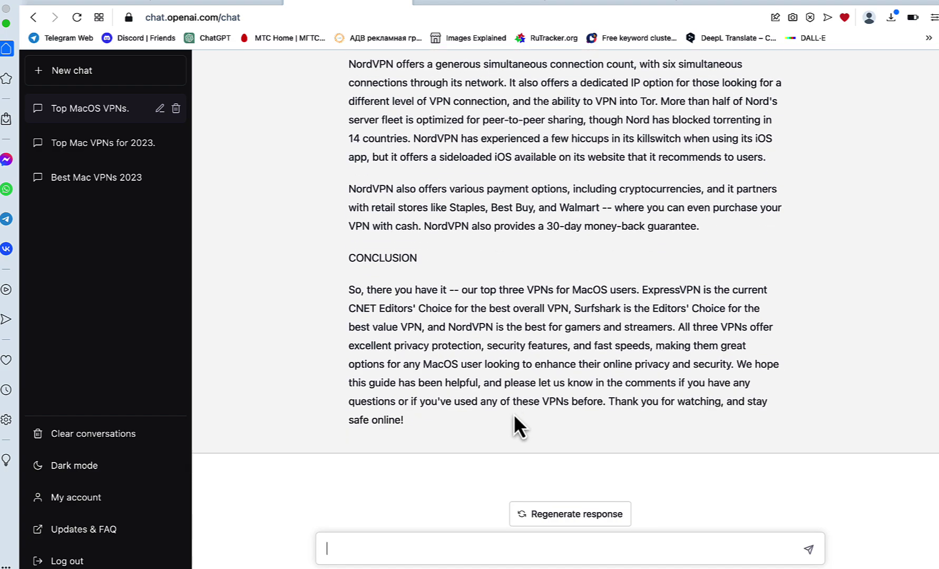
Paste the full generated script into the word counter, measuring 941 words and 5902 characters
drag(465, 410, 357, 366)
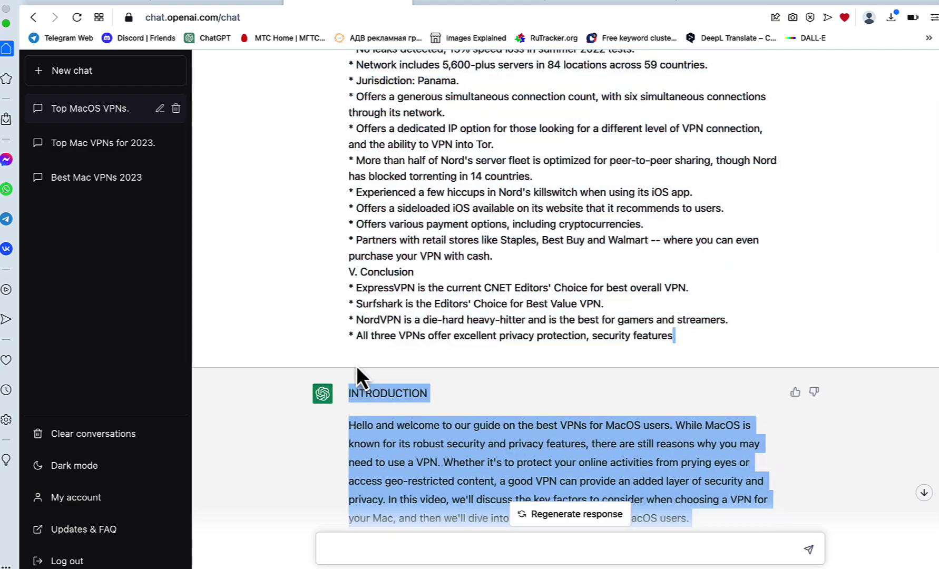
drag(344, 402, 344, 402)
mouse_move(471, 4)
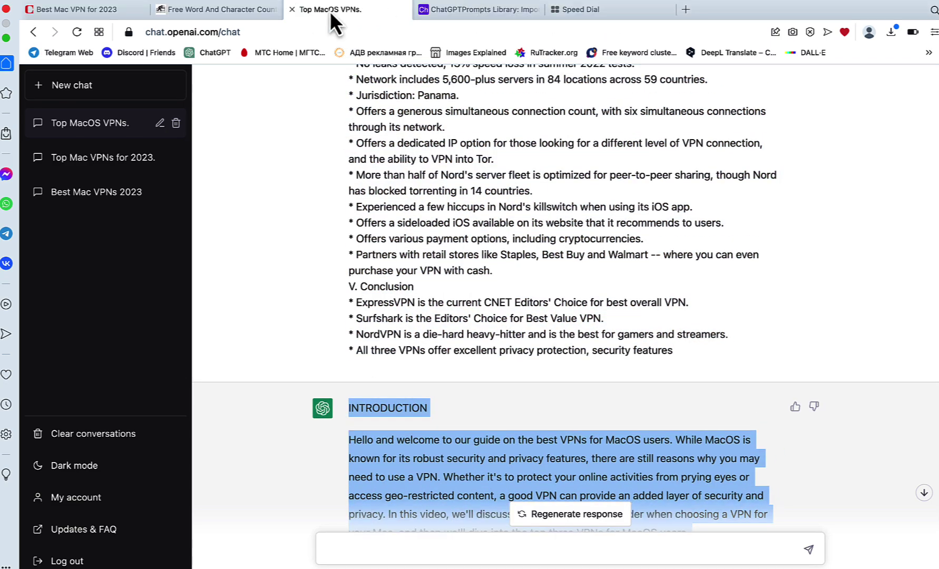
right_click(236, 7)
click(223, 178)
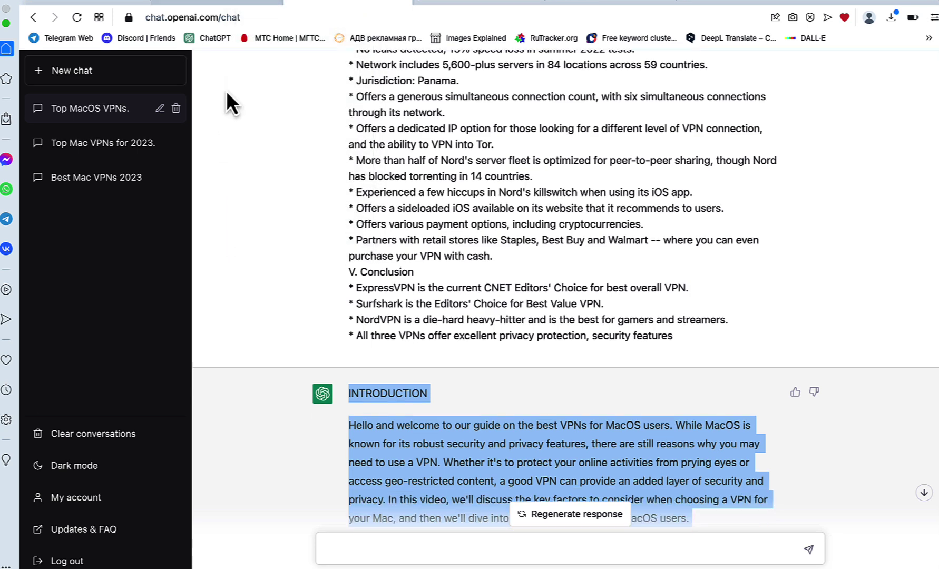
click(225, 5)
key(super+a)
key(super+v)
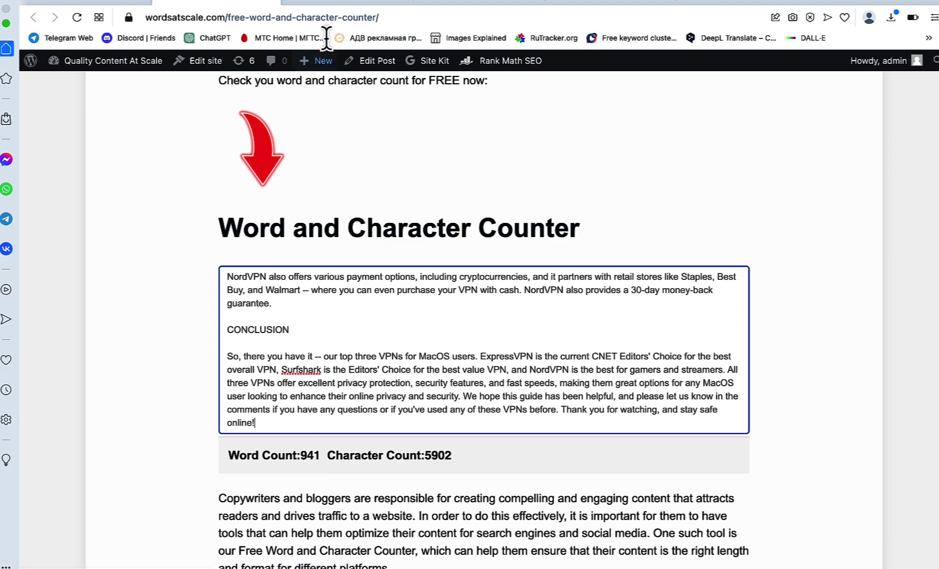
click(323, 5)
scroll(465, 329, down, 15)
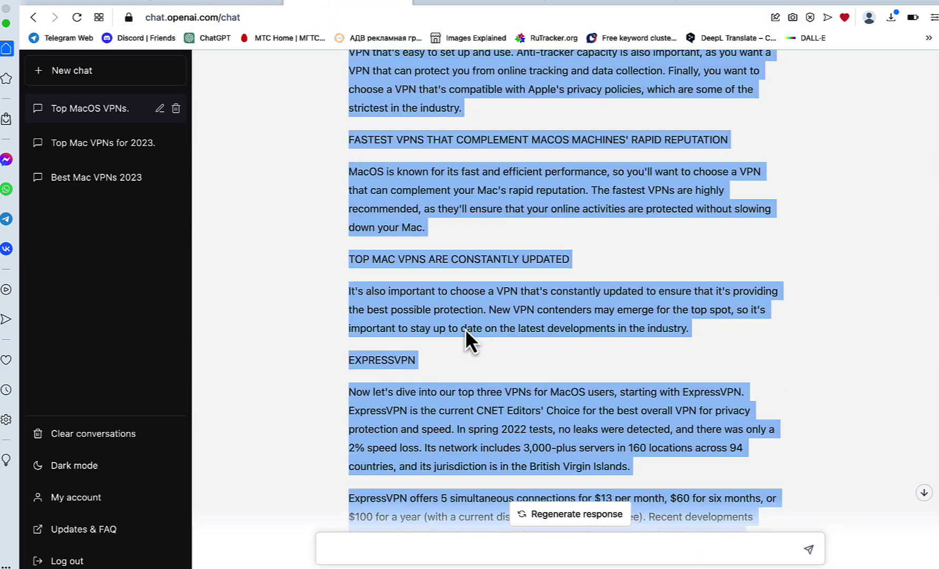
key(ctrl+Tab)
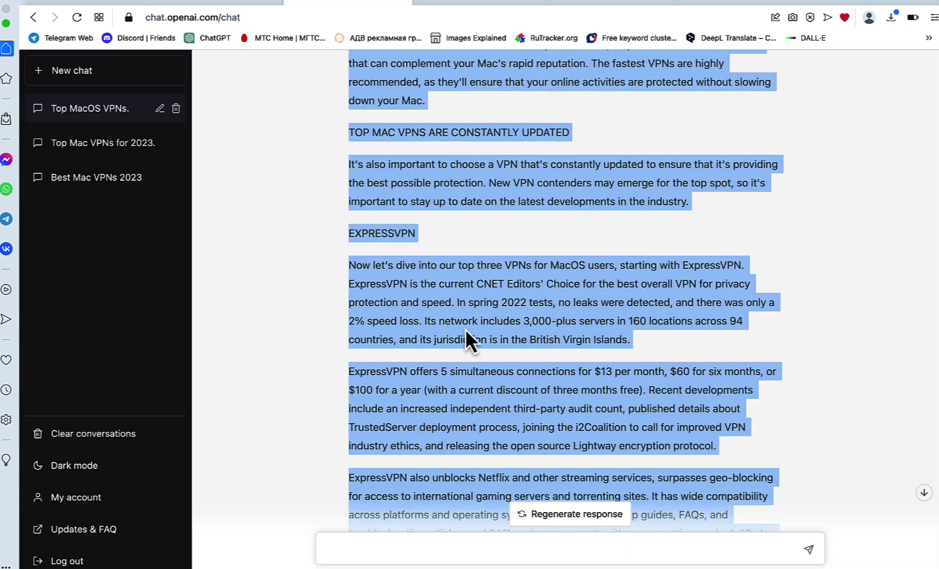
scroll(465, 329, down, 10)
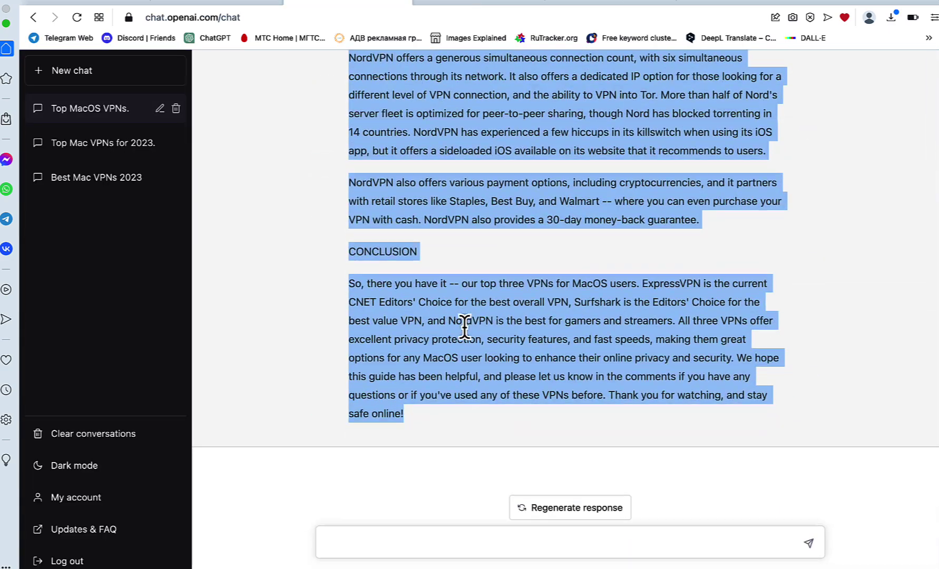
click(844, 390)
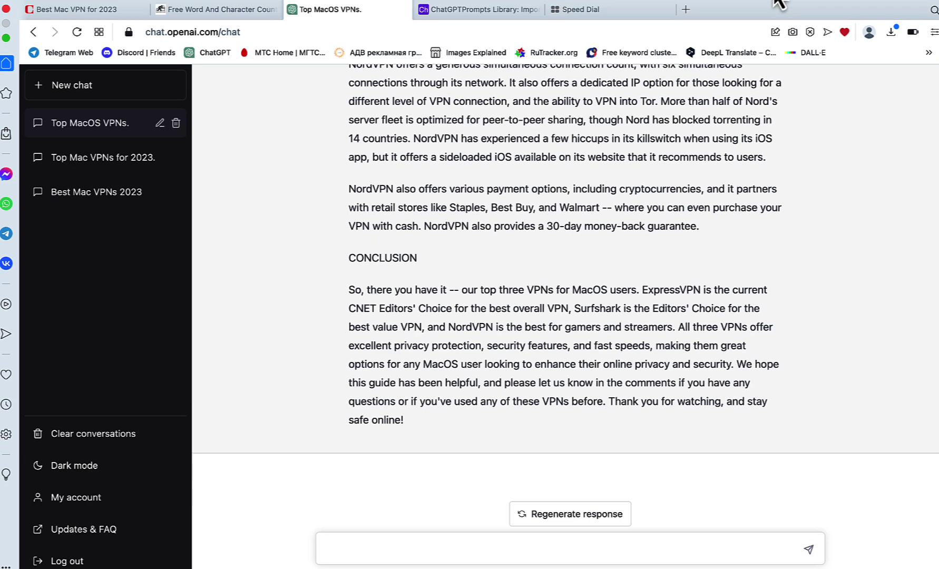
click(638, 2)
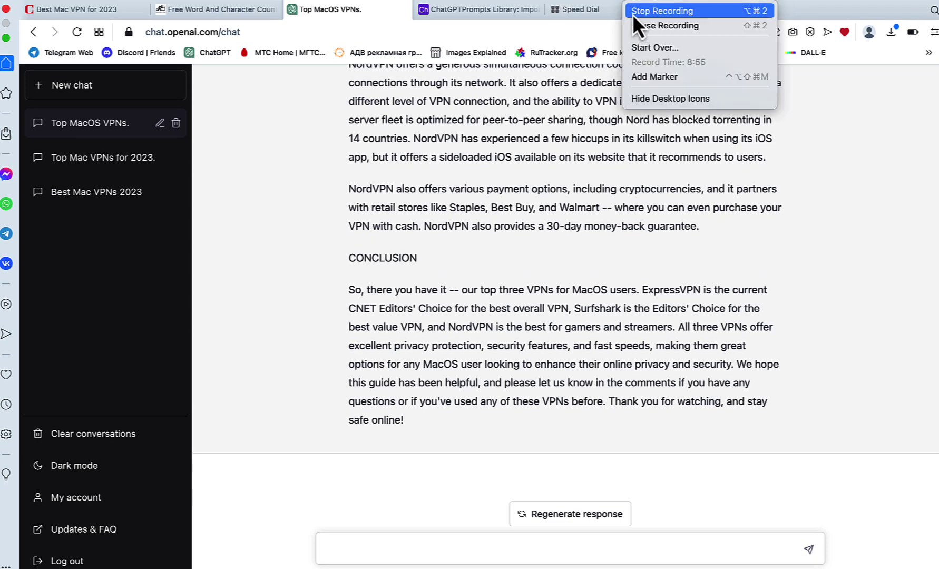